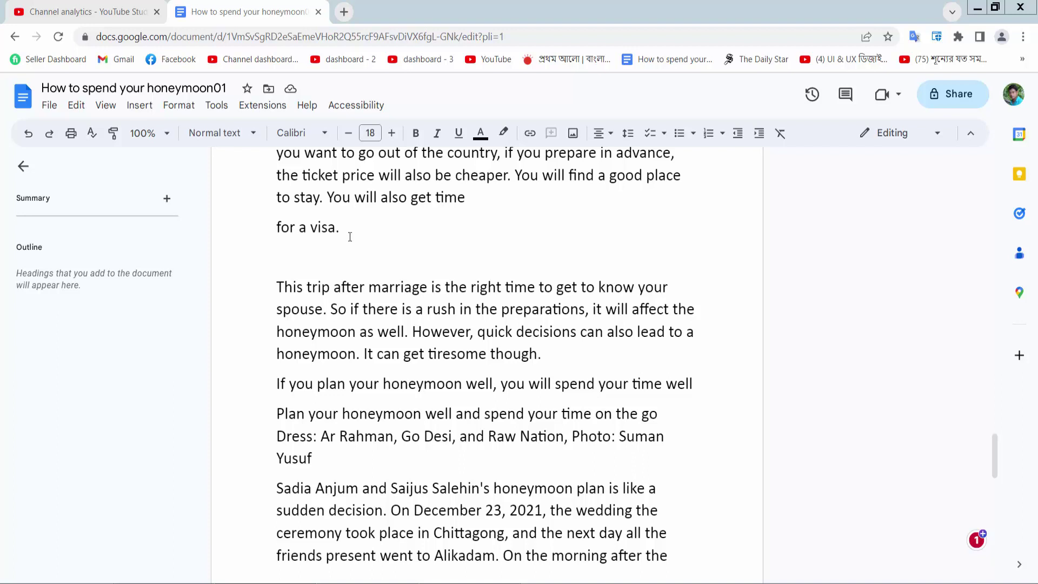
Start a new blank drawing from the Insert menu
left_click(139, 106)
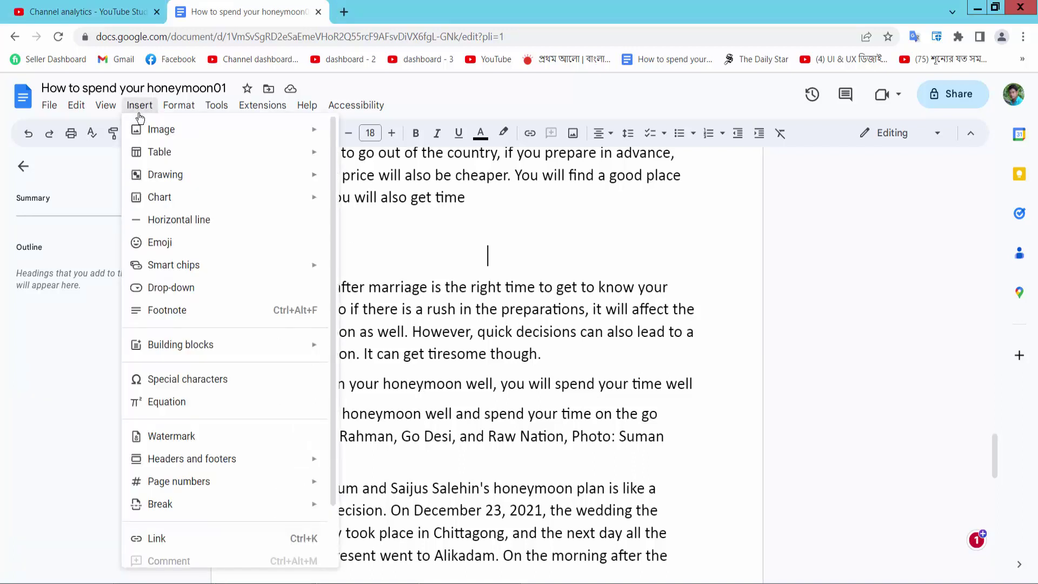
mouse_move(165, 174)
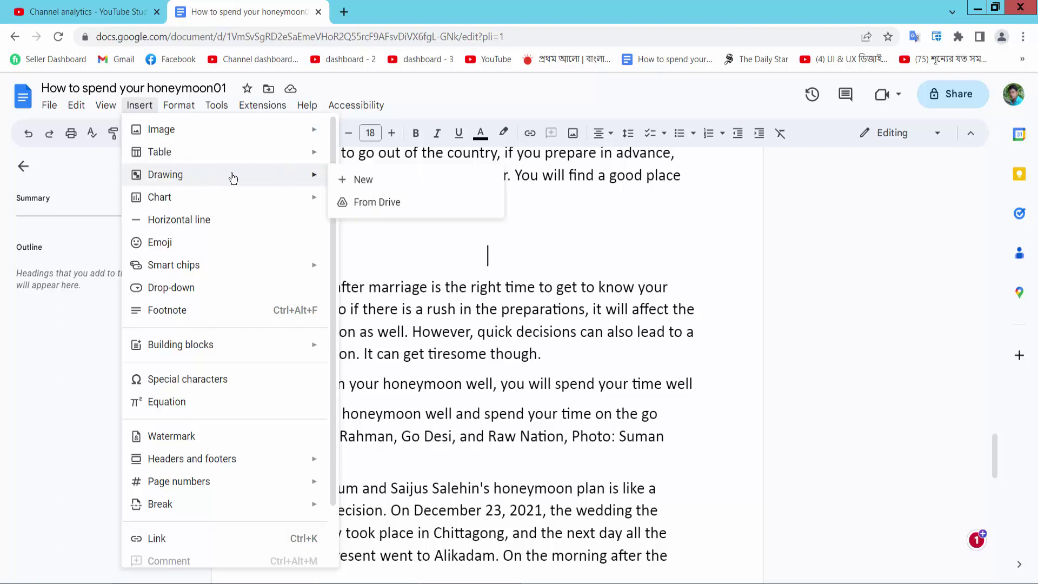
left_click(354, 180)
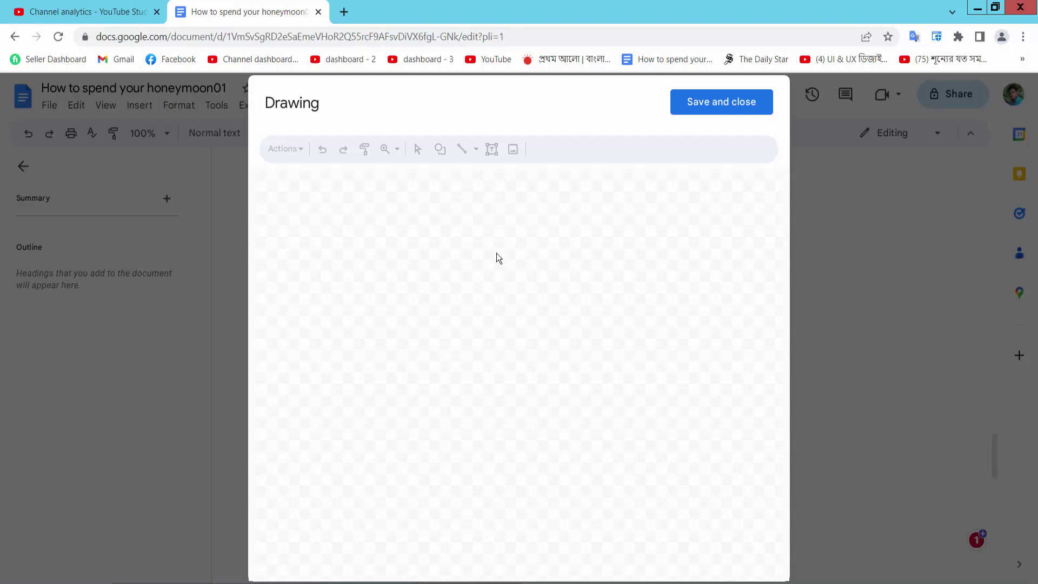
Draw a triangle shape in the middle of the drawing canvas
left_click(442, 152)
mouse_move(479, 175)
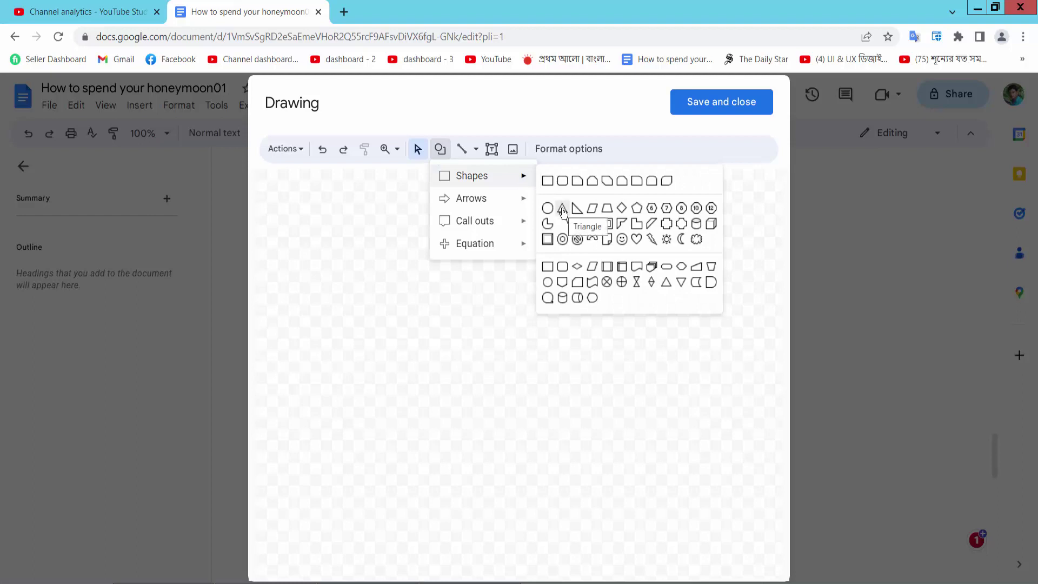
left_click(563, 210)
left_click_drag(425, 251, 612, 409)
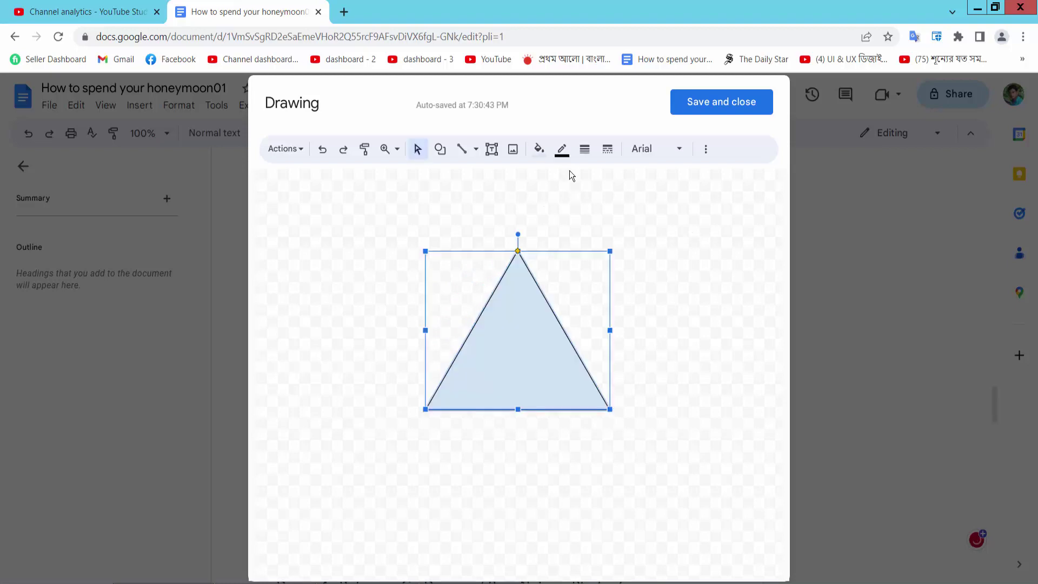
Give the triangle a thicker, blue outline
left_click(585, 154)
left_click(612, 266)
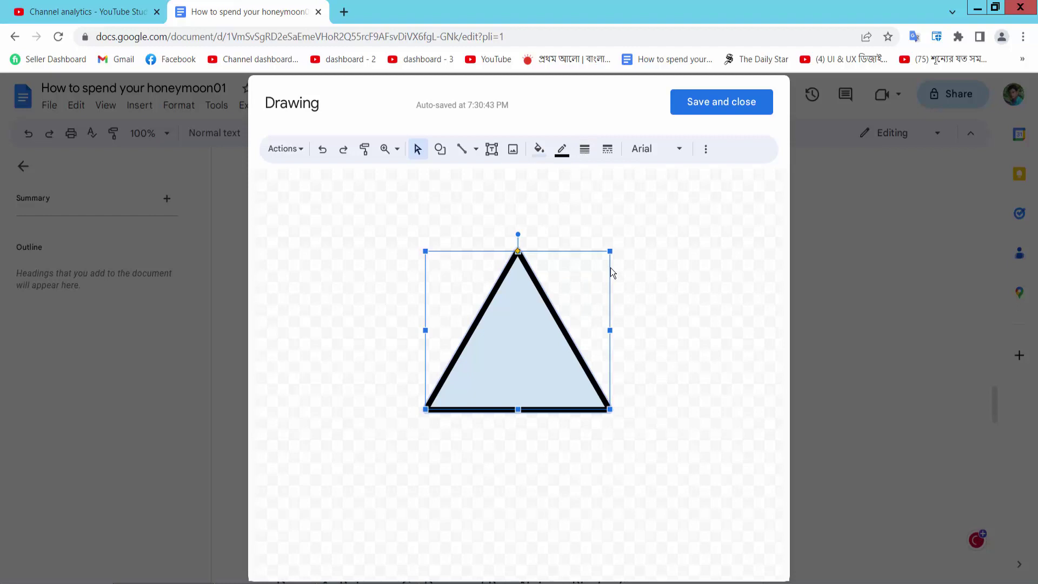
left_click(568, 157)
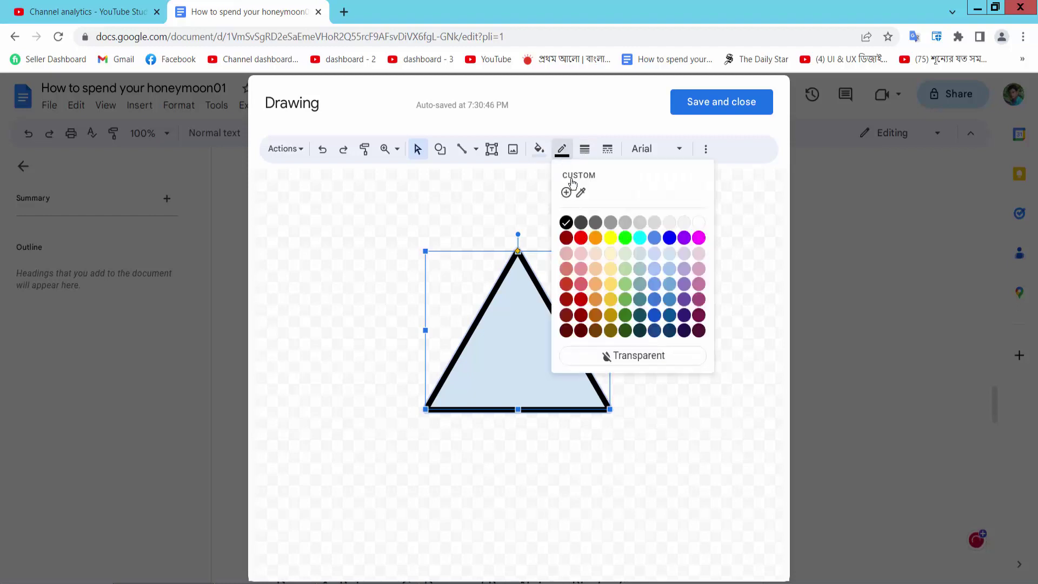
left_click(654, 319)
Fill the triangle with a light-yellow gradient instead of bright blue
left_click(540, 150)
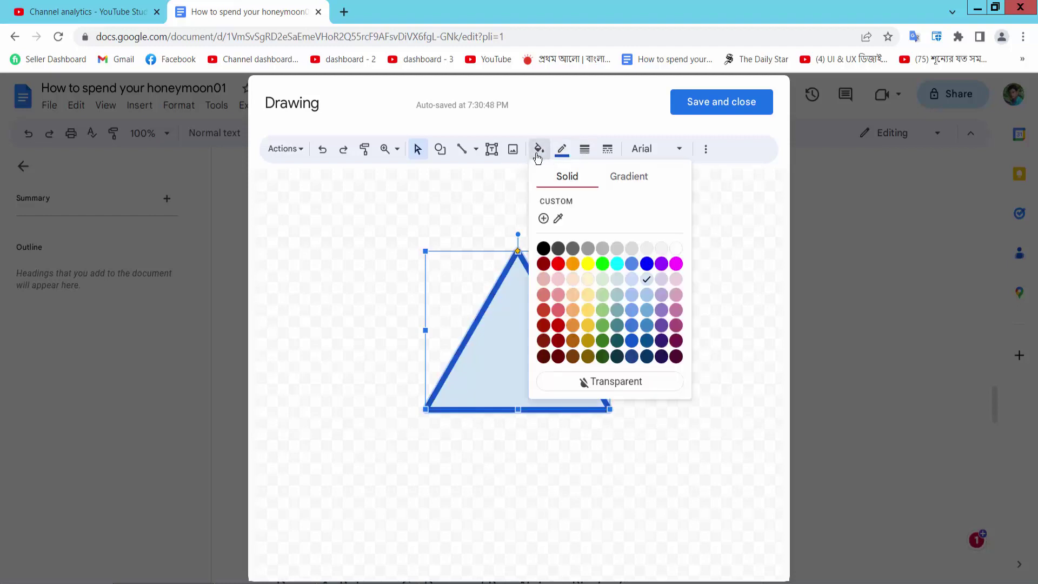
left_click(647, 264)
left_click(539, 151)
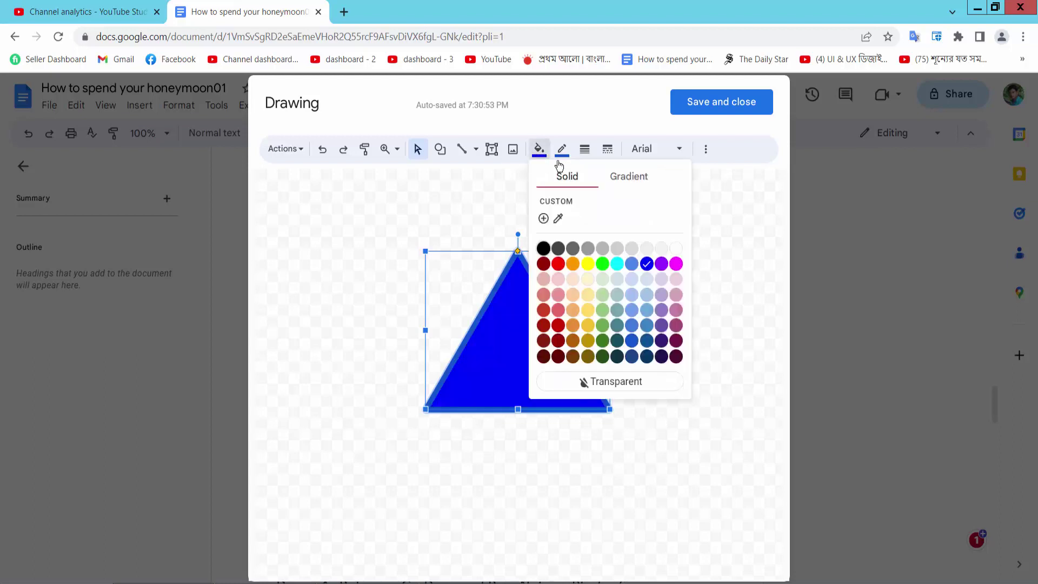
left_click(627, 181)
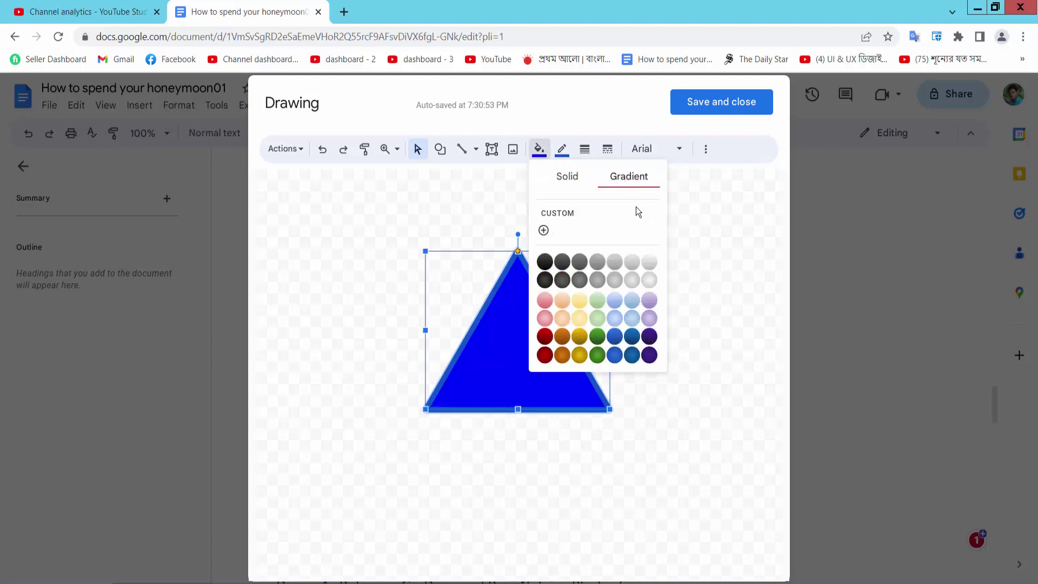
left_click(579, 318)
Try a dashed outline, then set the border dash back to solid
left_click(608, 148)
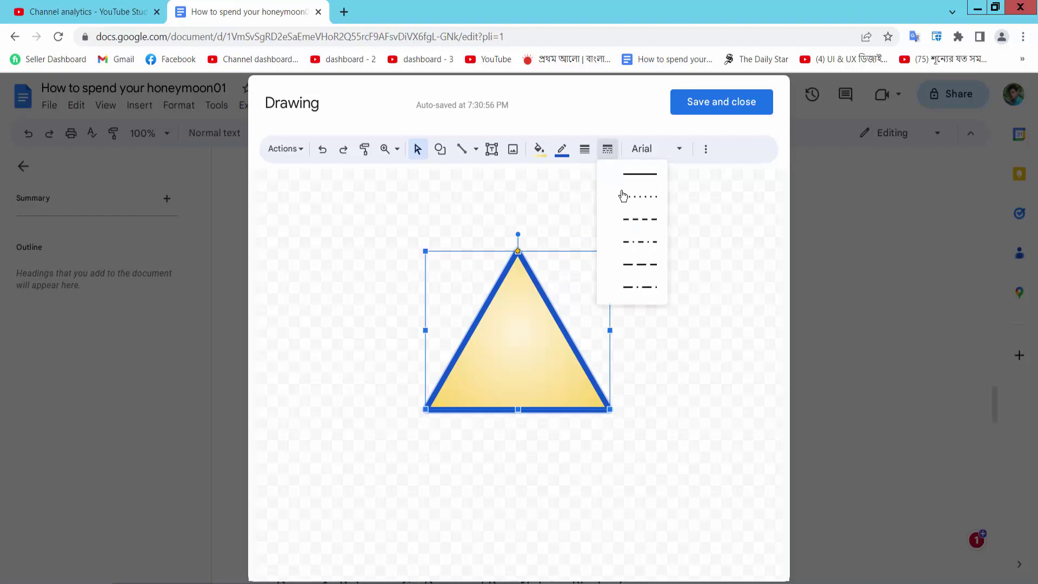
left_click(641, 220)
left_click(585, 149)
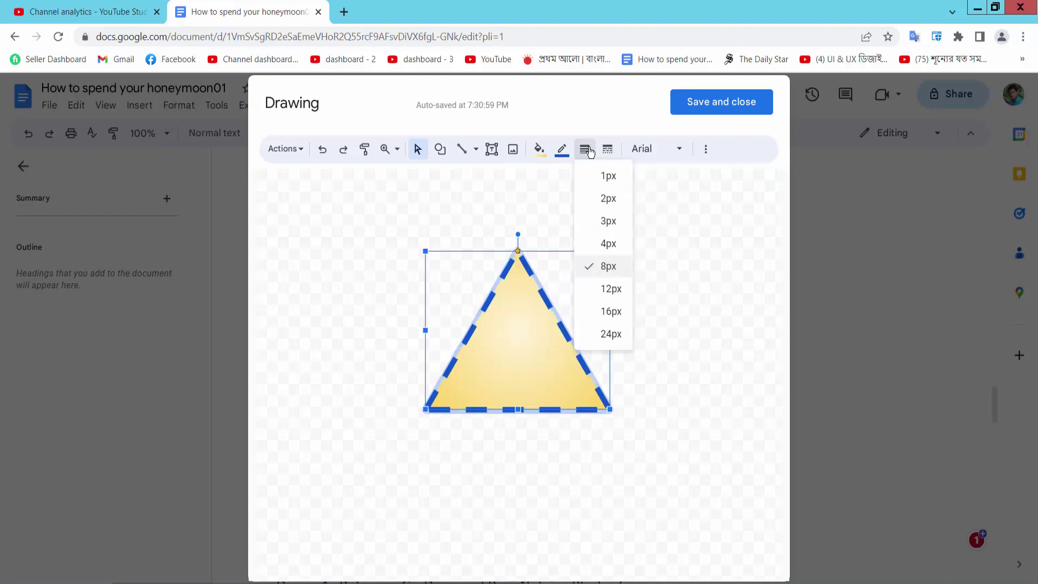
left_click(607, 148)
left_click(633, 182)
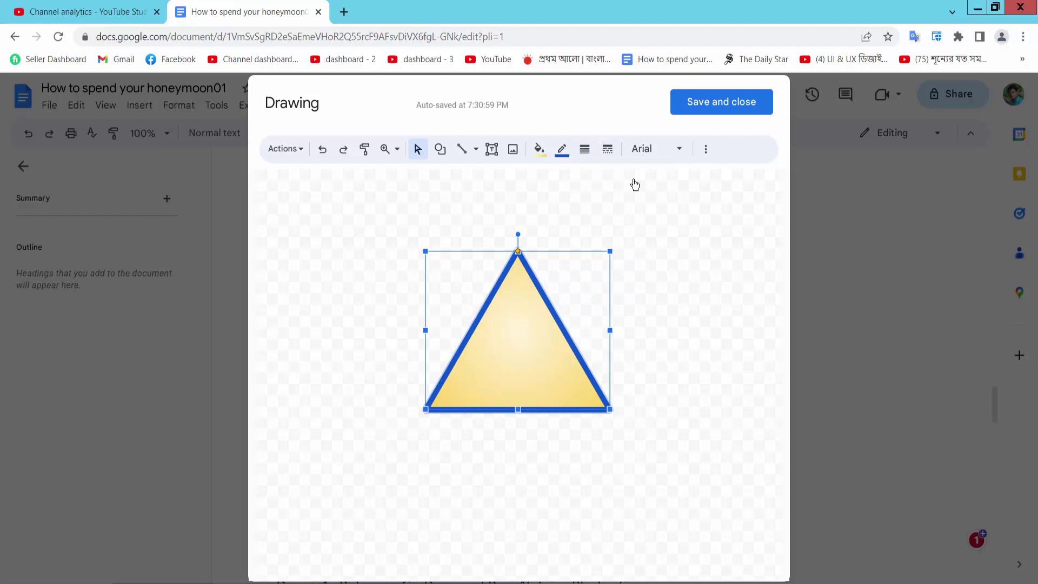
Save the drawing into the document and resize the inserted triangle slightly larger
left_click(714, 106)
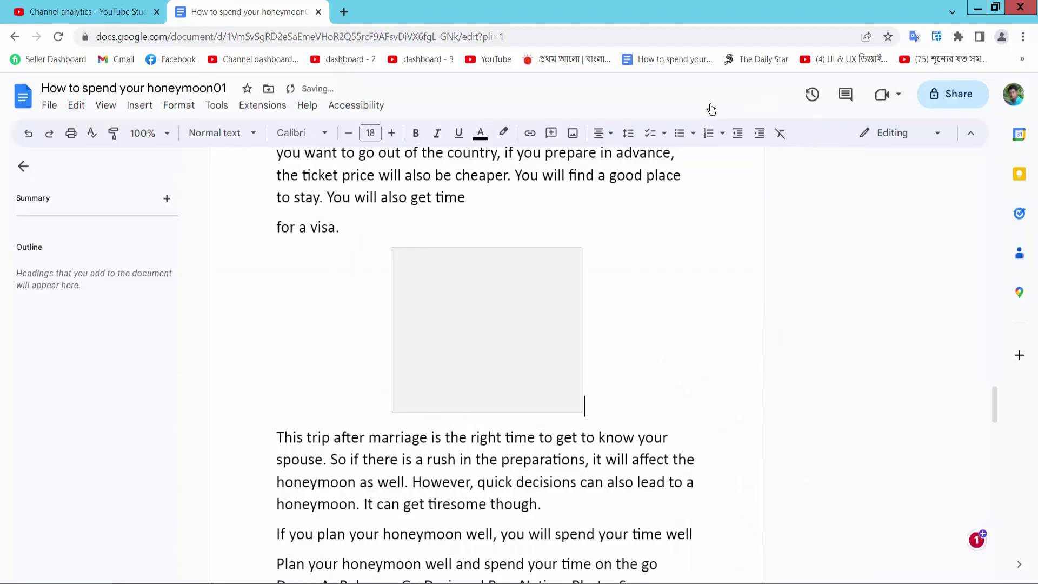
left_click(506, 338)
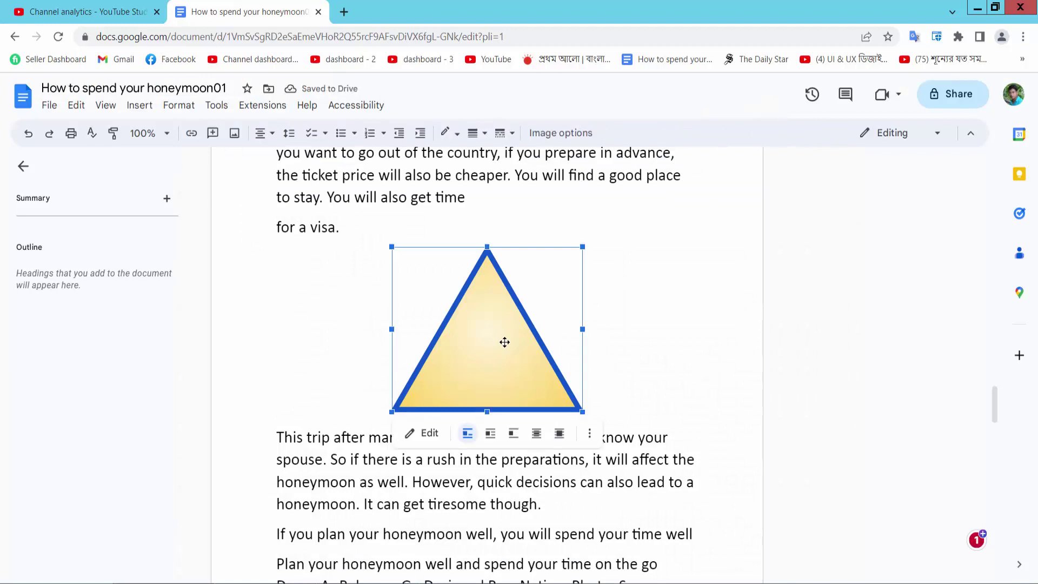
left_click_drag(583, 247, 638, 202)
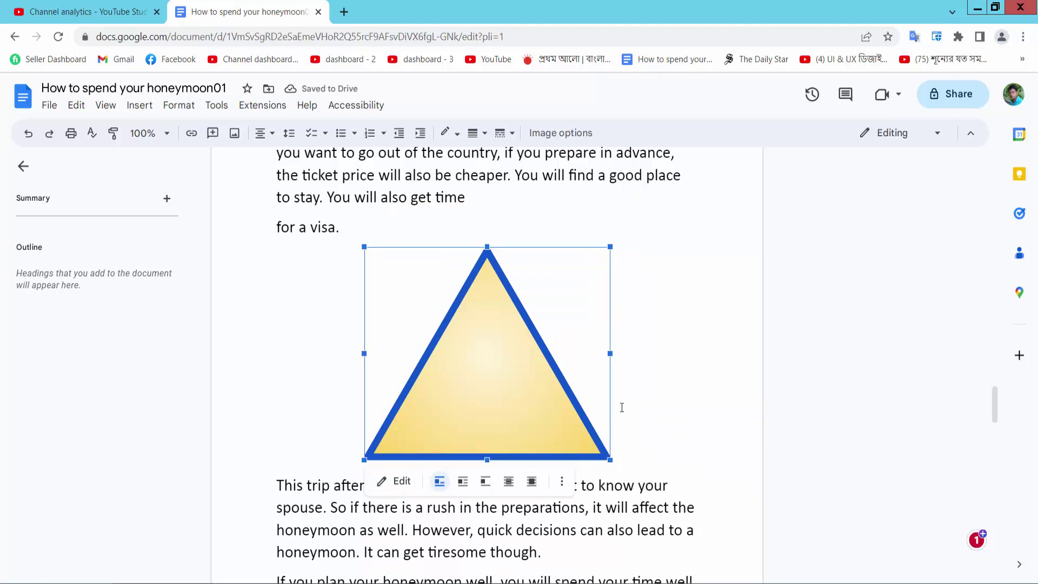
left_click_drag(610, 460, 584, 431)
left_click(715, 398)
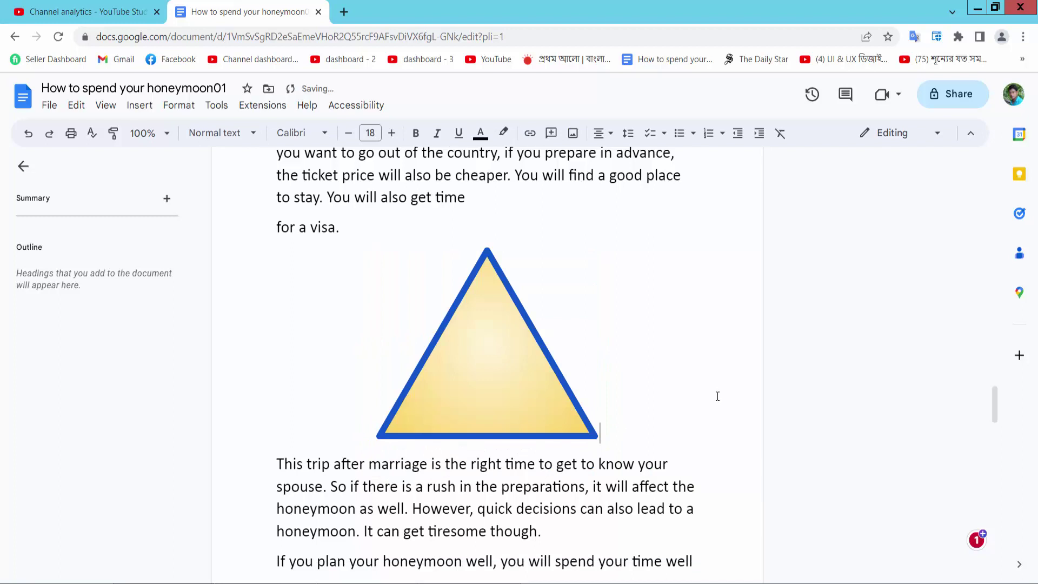